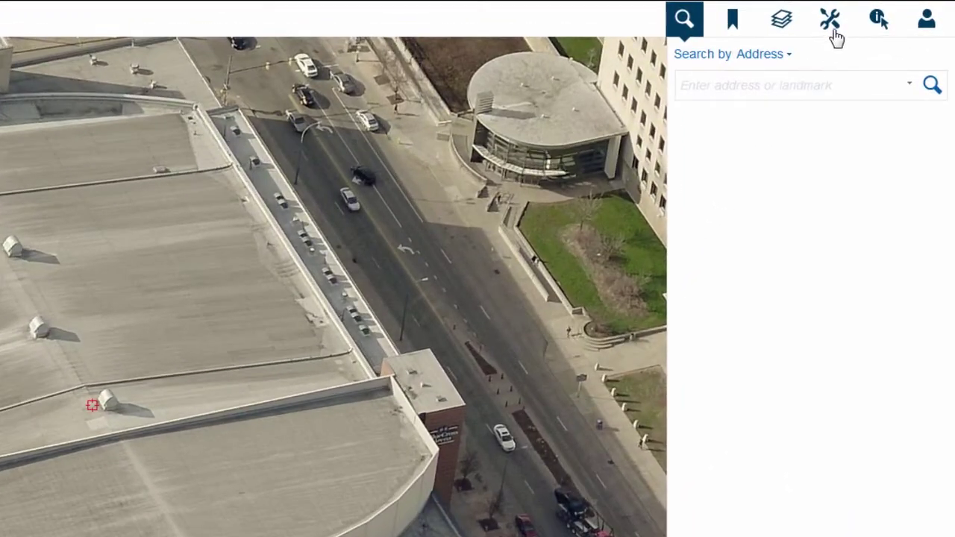
# Step: Measure the arena's glass facade from left to right corner with the Distance tool, reading 268.5 Feet
pyautogui.click(830, 22)
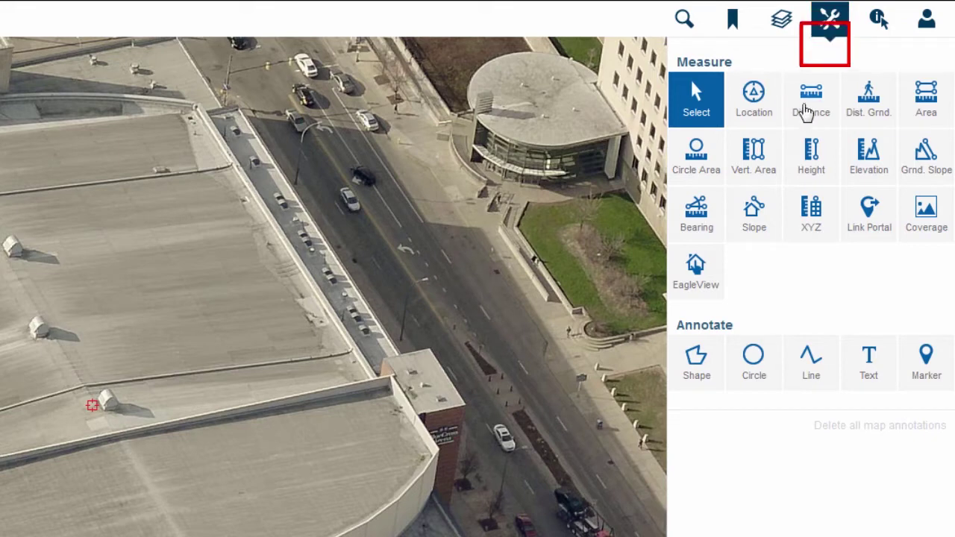
pyautogui.click(813, 123)
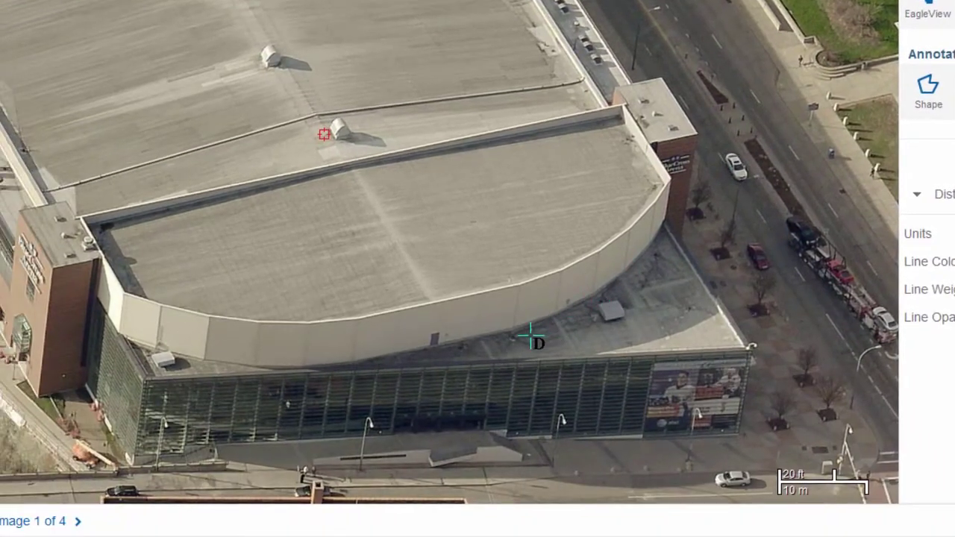
pyautogui.click(147, 376)
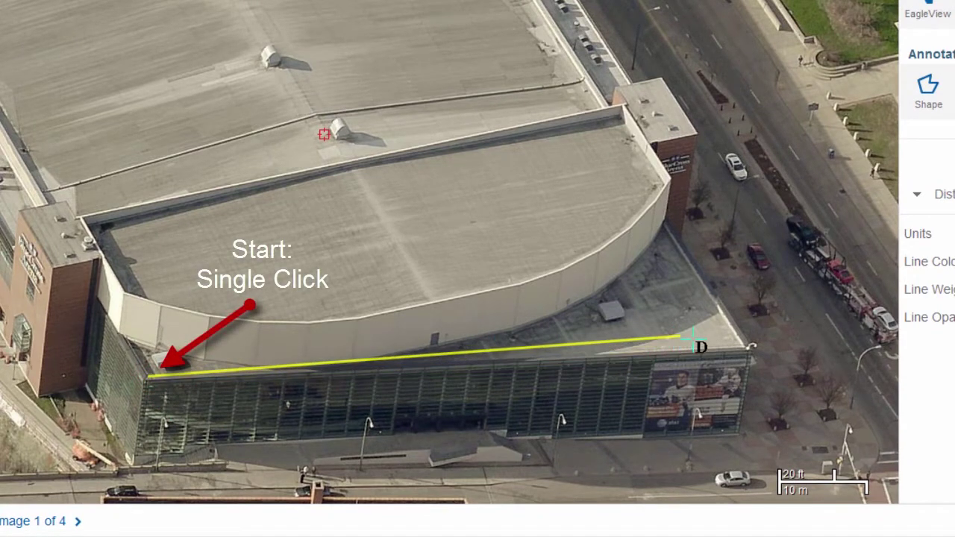
pyautogui.doubleClick(748, 347)
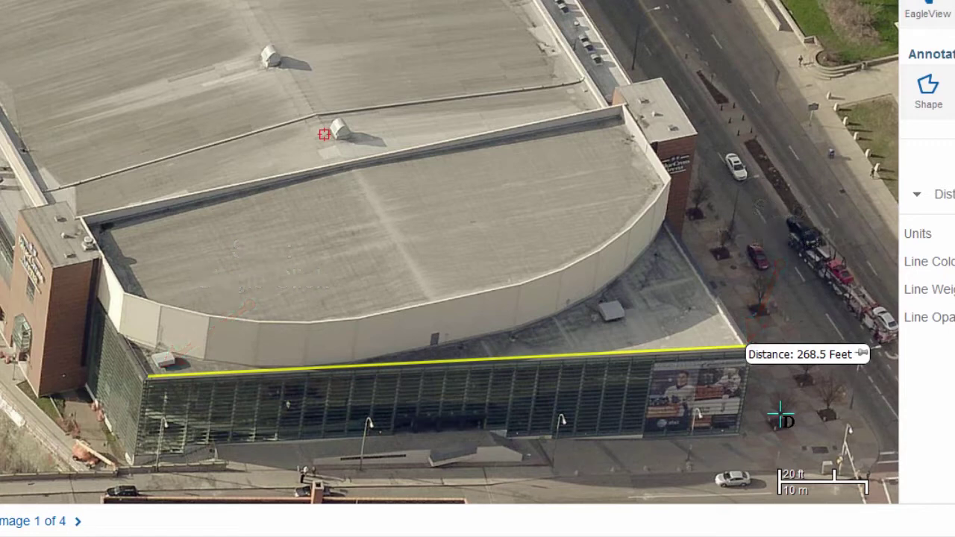
# Step: Draw a multi-point distance line from the building's left edge across the facade and up its right side
pyautogui.click(96, 293)
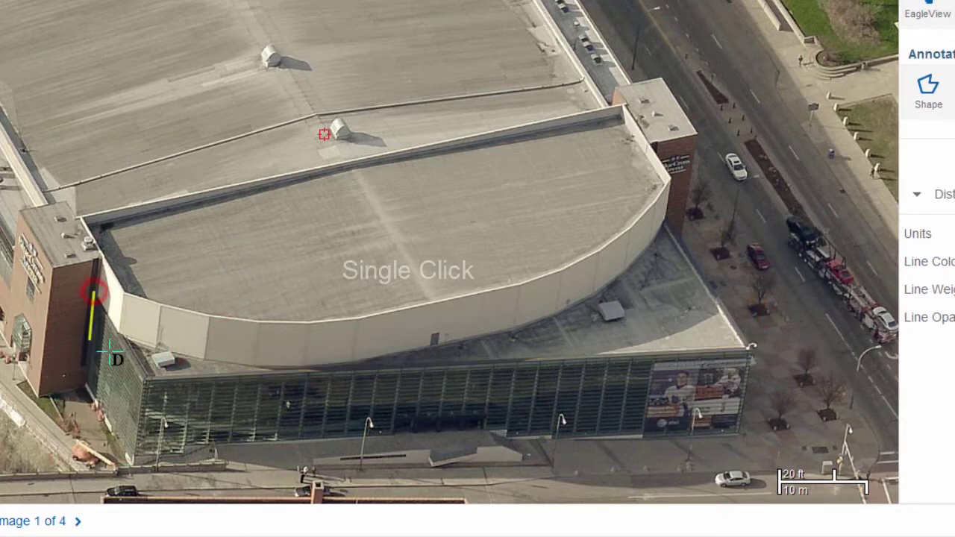
pyautogui.click(148, 378)
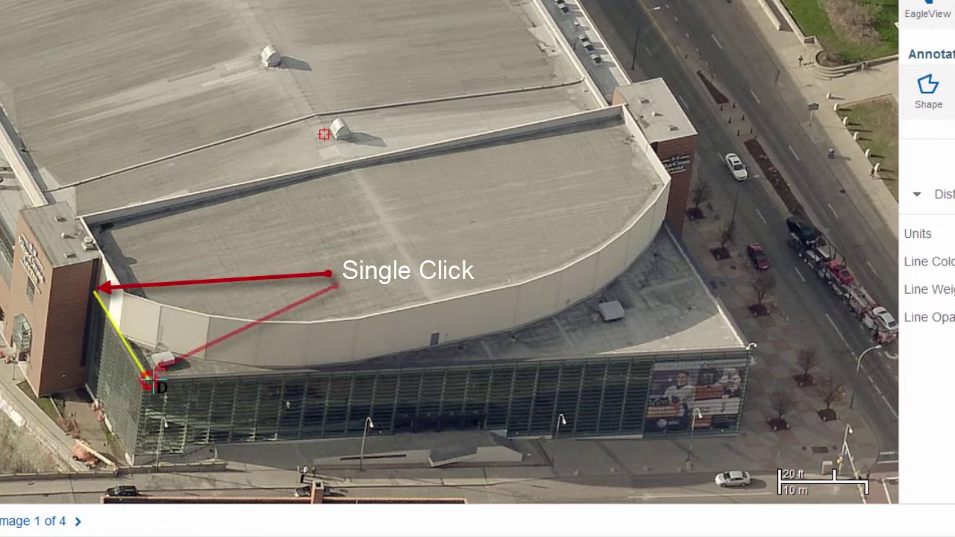
pyautogui.click(751, 352)
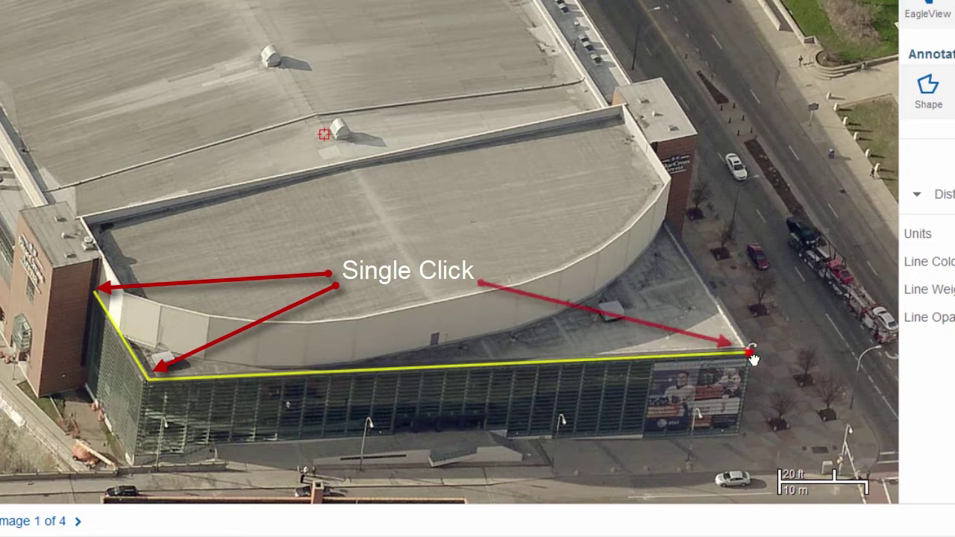
pyautogui.doubleClick(671, 225)
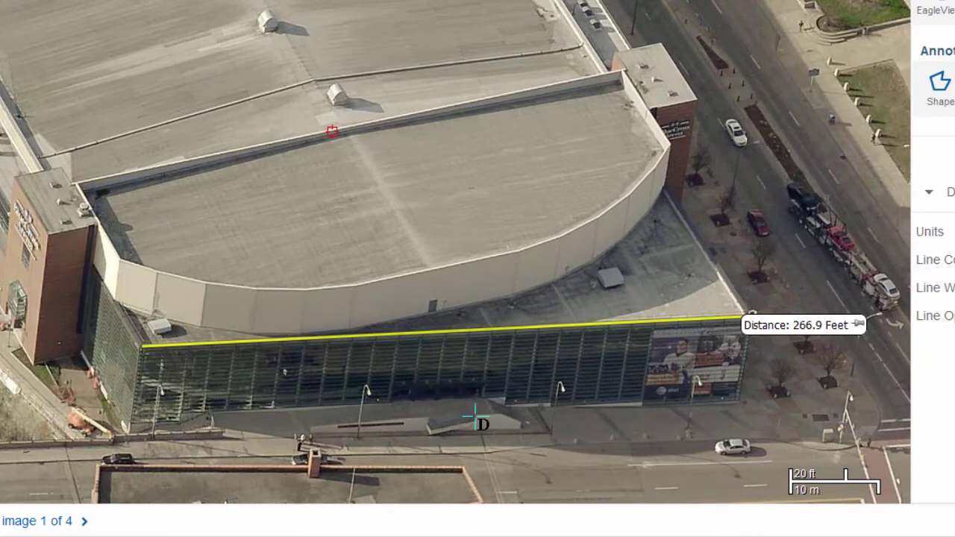
# Step: Measure the facade base (267.5 Feet) and the glass wall top (272.3 Feet), then delete the base line
pyautogui.click(129, 419)
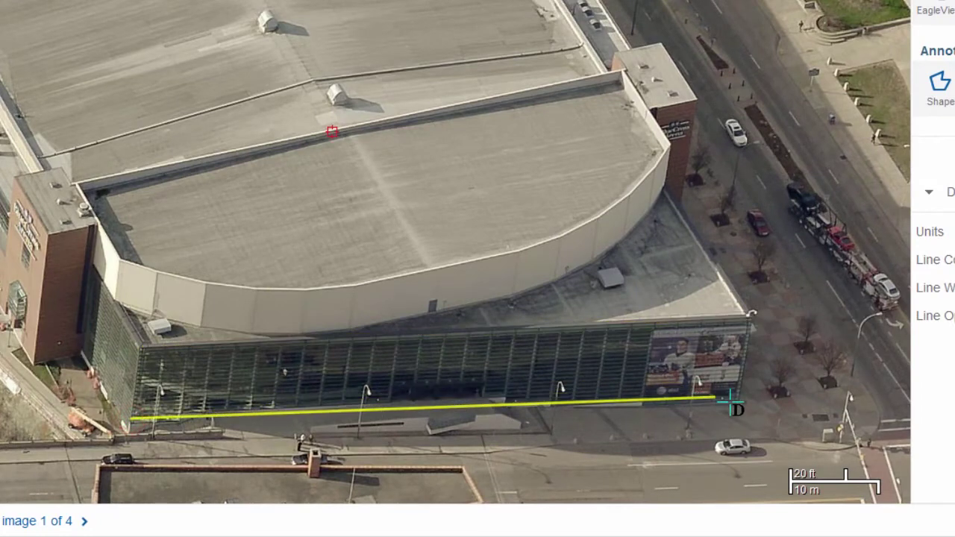
pyautogui.click(737, 403)
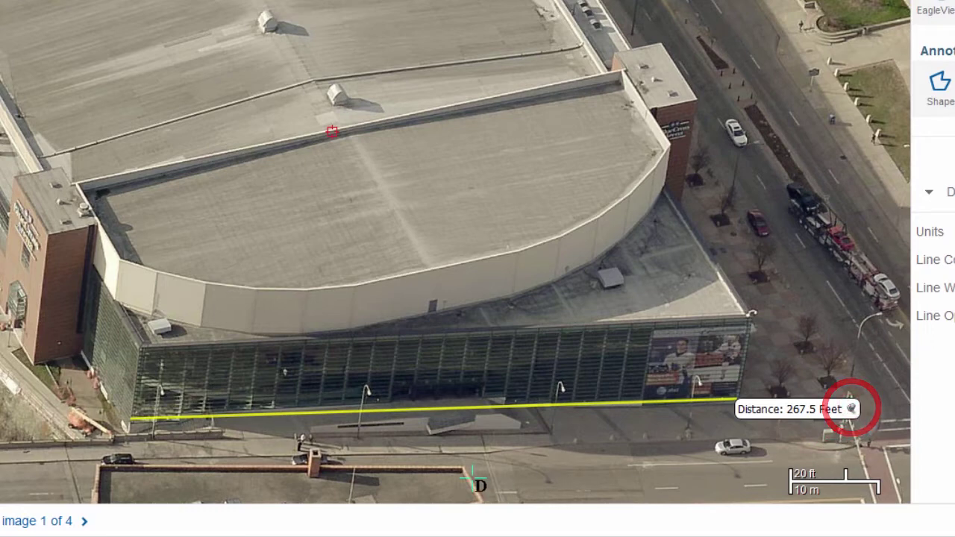
pyautogui.click(139, 348)
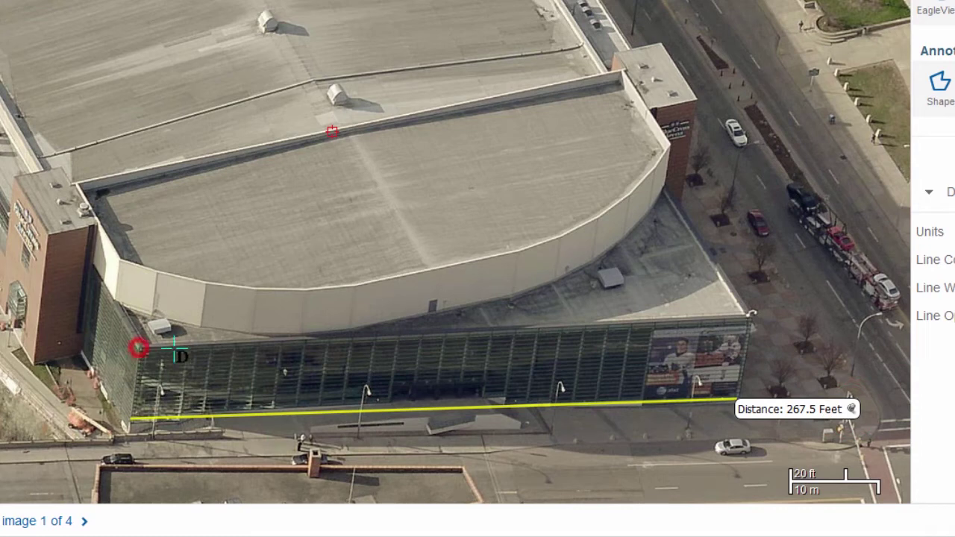
pyautogui.click(752, 317)
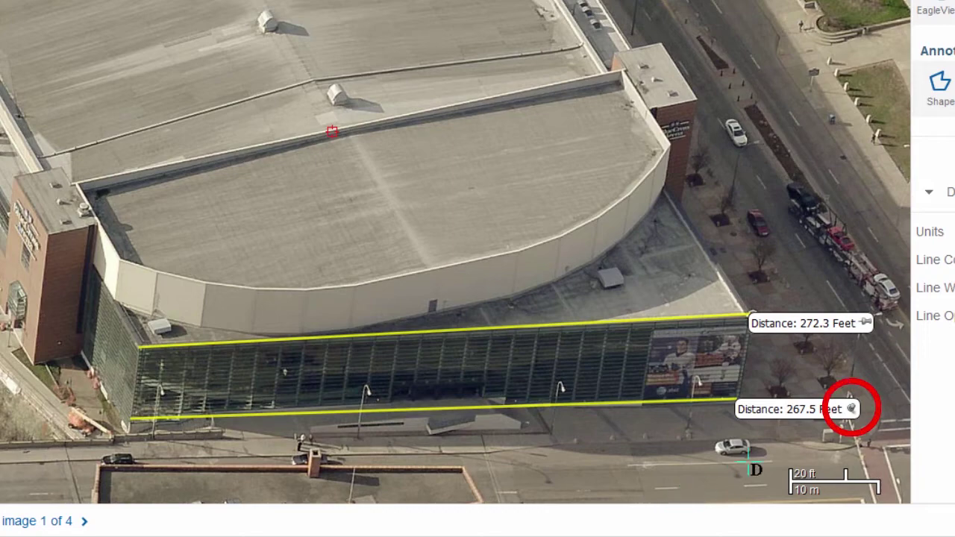
pyautogui.click(851, 410)
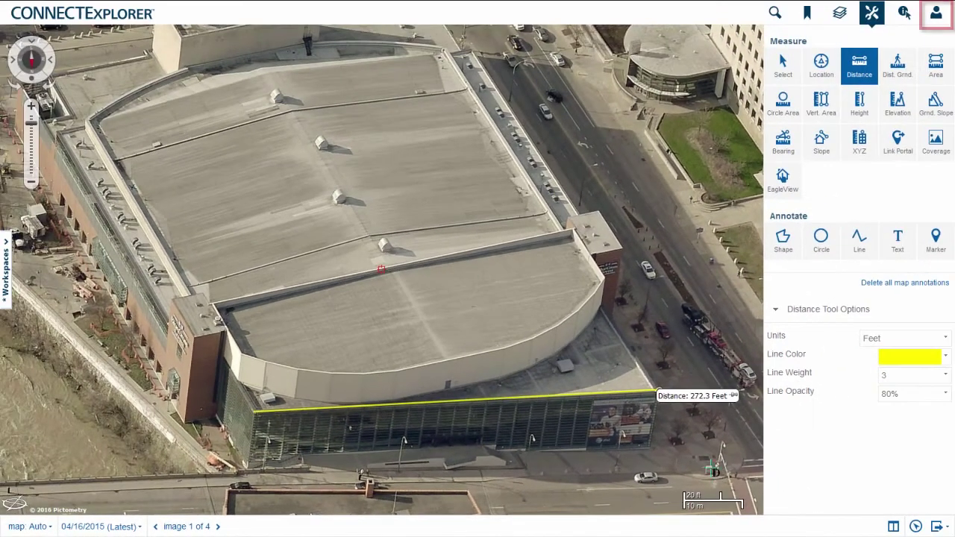
# Step: Enable Pin Measurements by Default in the user Preferences
pyautogui.click(938, 18)
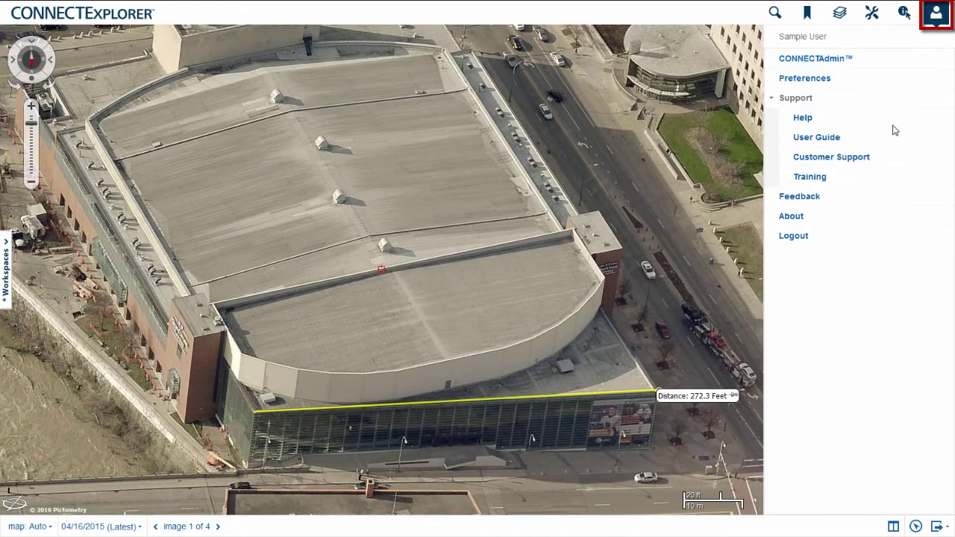
pyautogui.click(815, 79)
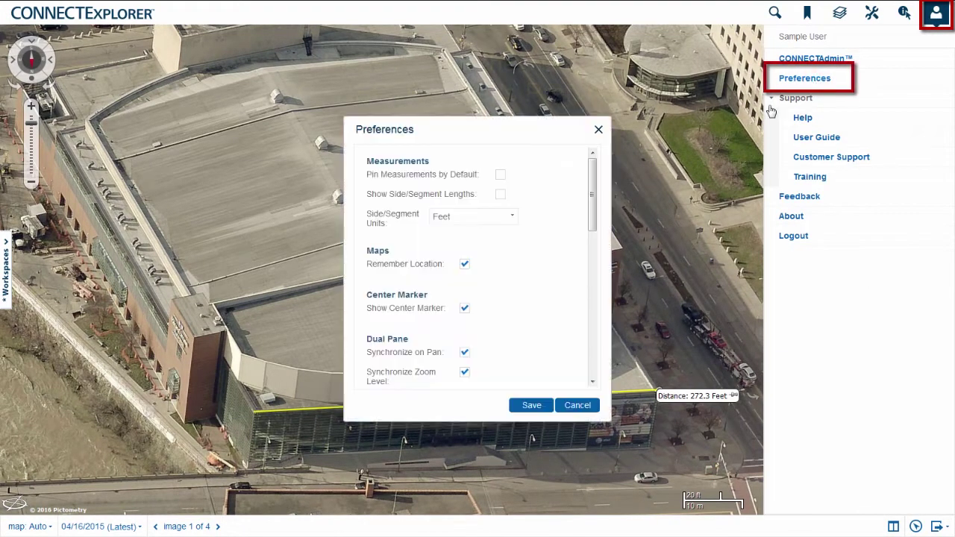
pyautogui.click(501, 176)
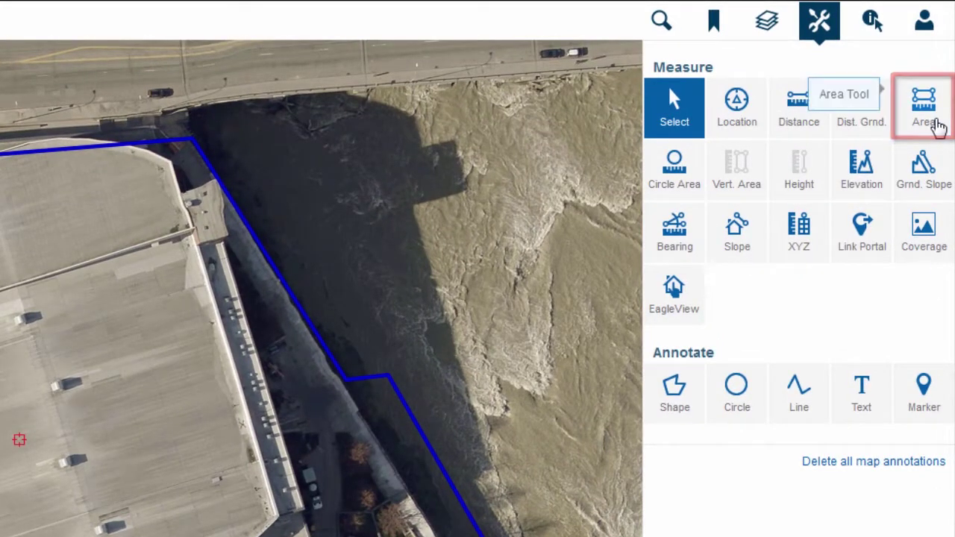
# Step: Trace the arena's five corners with the Area tool: 159291.1 Square Feet, 1660.9-foot perimeter
pyautogui.click(936, 126)
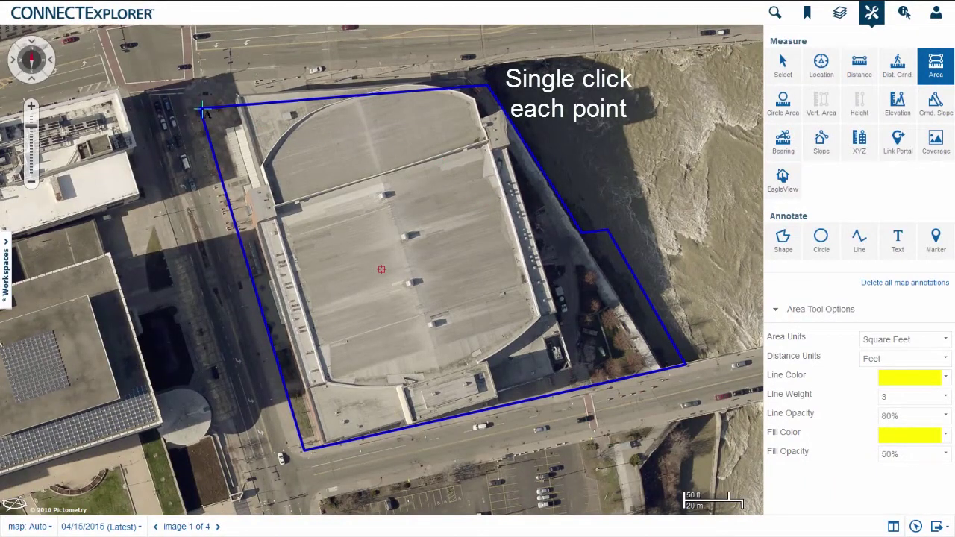
pyautogui.click(203, 110)
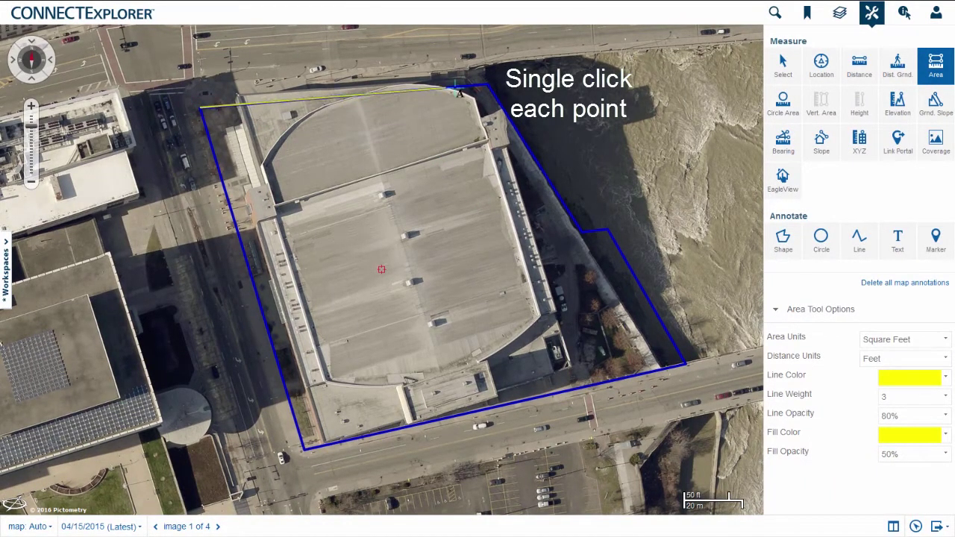
pyautogui.click(489, 88)
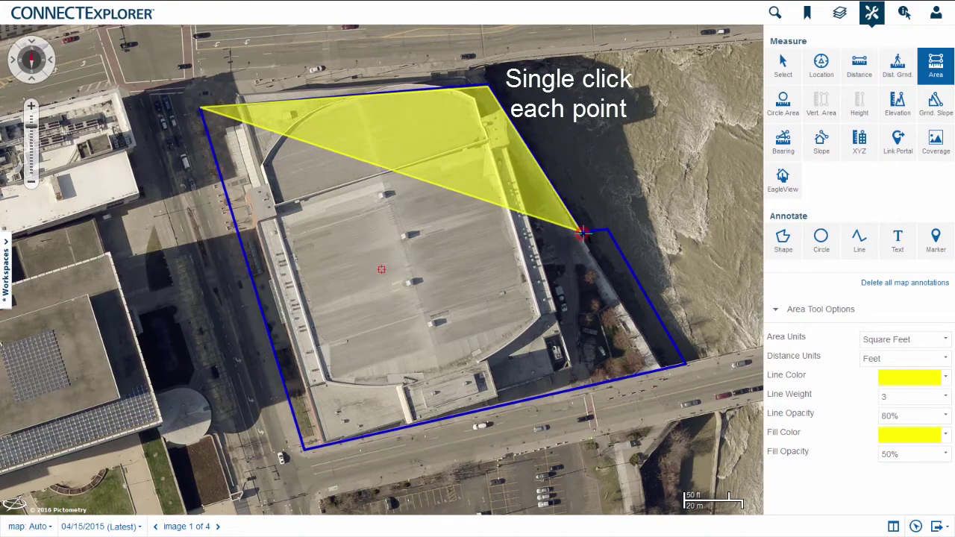
pyautogui.click(606, 233)
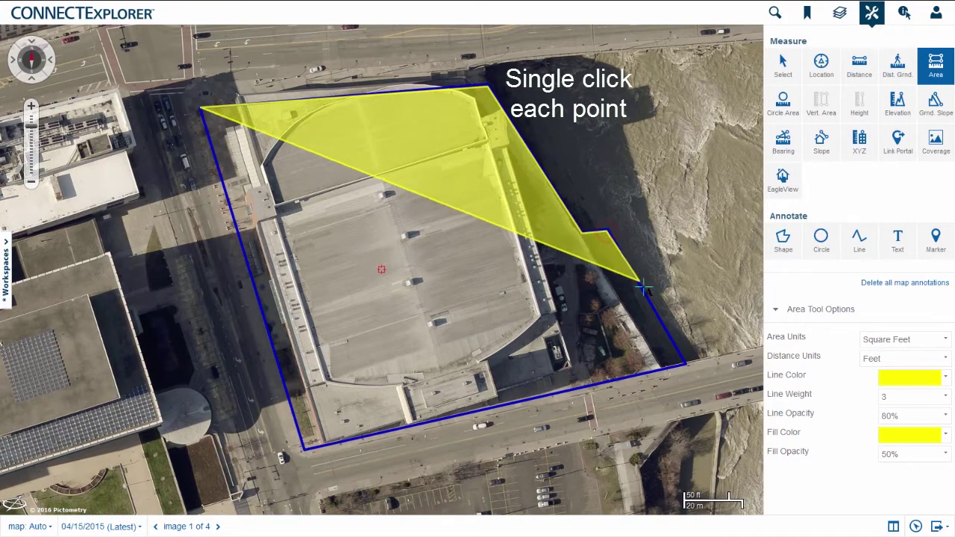
pyautogui.click(683, 361)
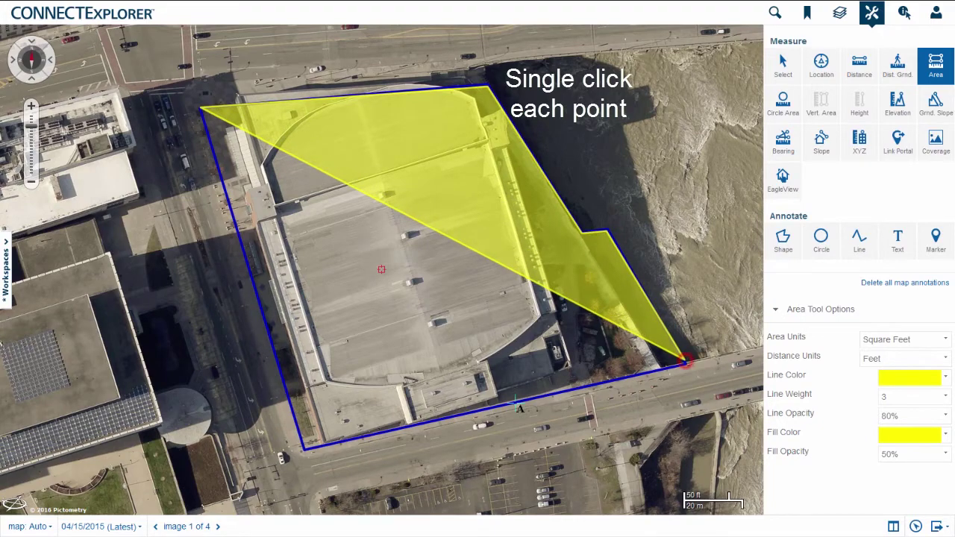
pyautogui.doubleClick(305, 447)
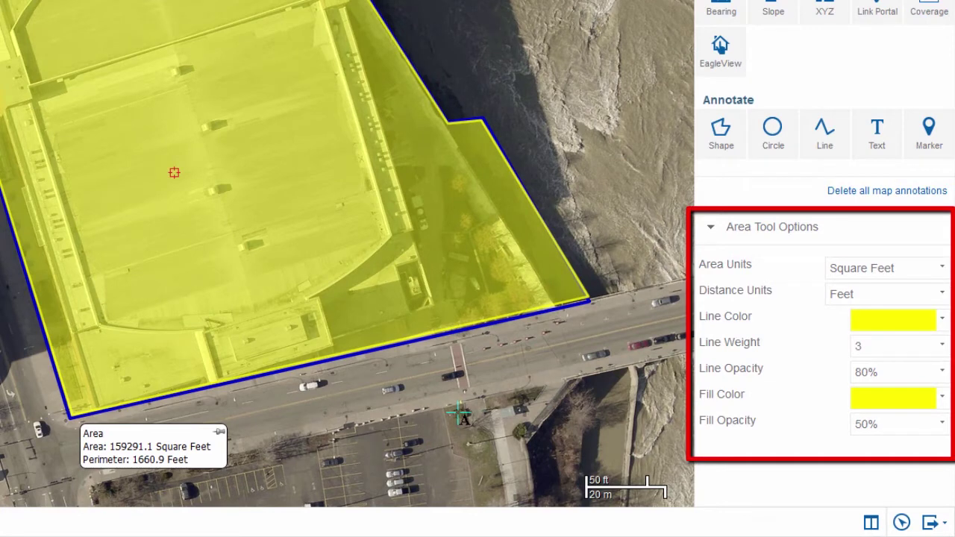
# Step: Review the Area Units and Fill Color options, then set Area Units to Acres
pyautogui.click(941, 268)
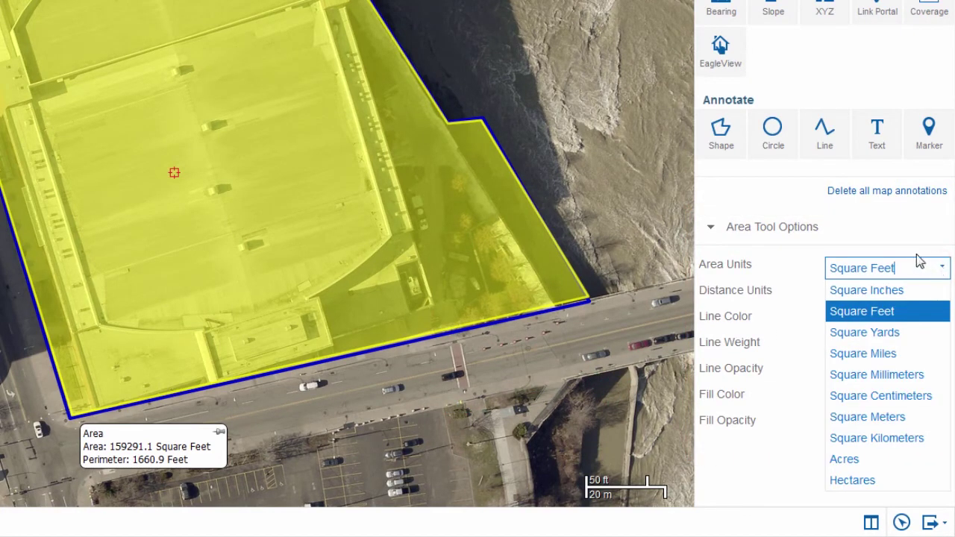
pyautogui.click(812, 271)
pyautogui.click(943, 400)
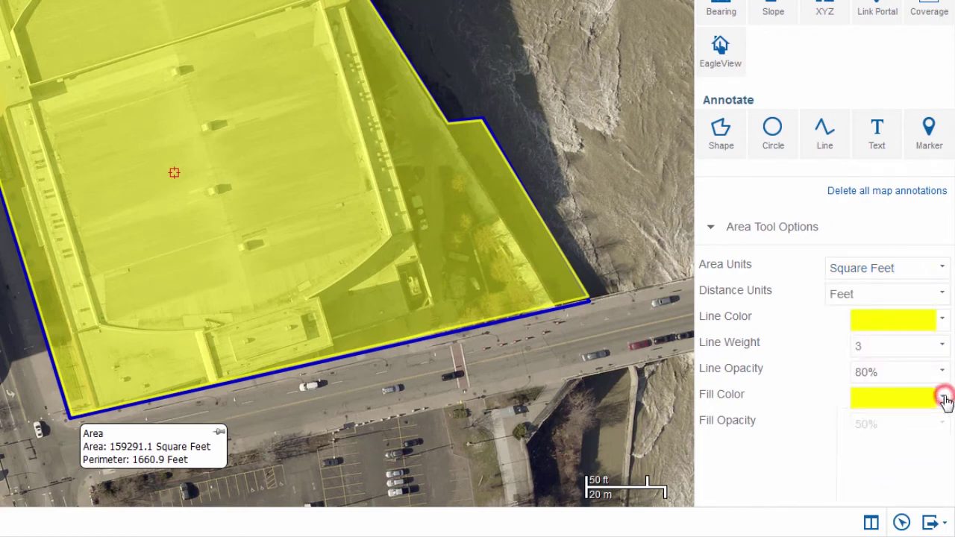
pyautogui.click(781, 484)
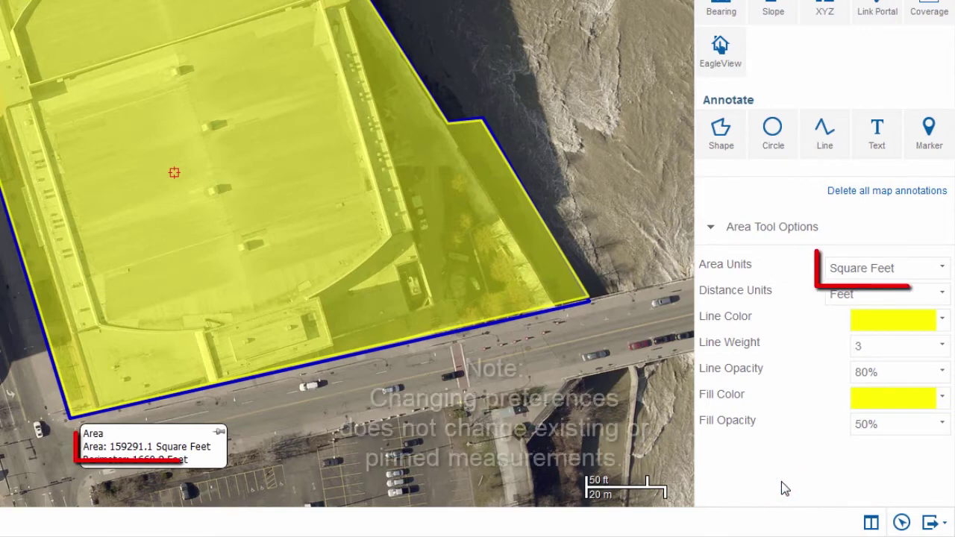
pyautogui.click(943, 268)
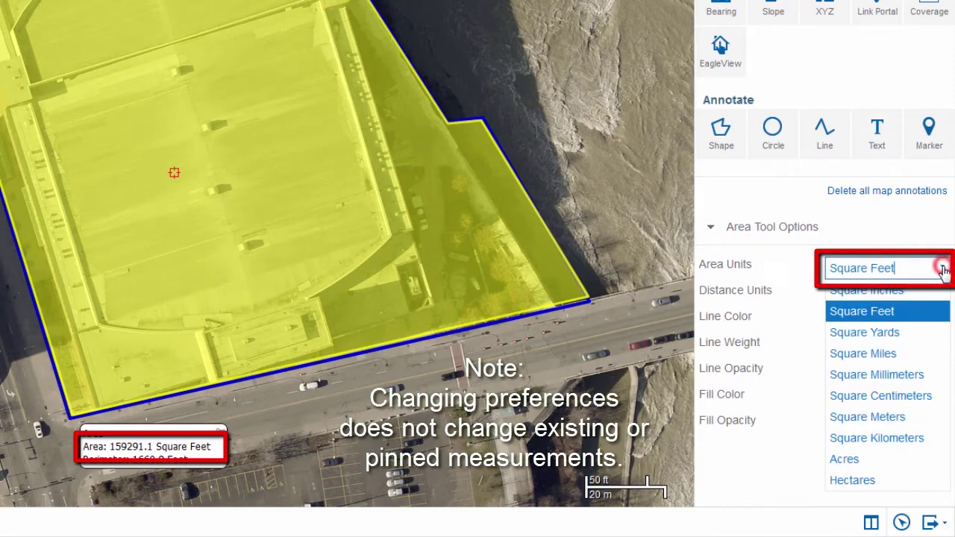
pyautogui.click(873, 461)
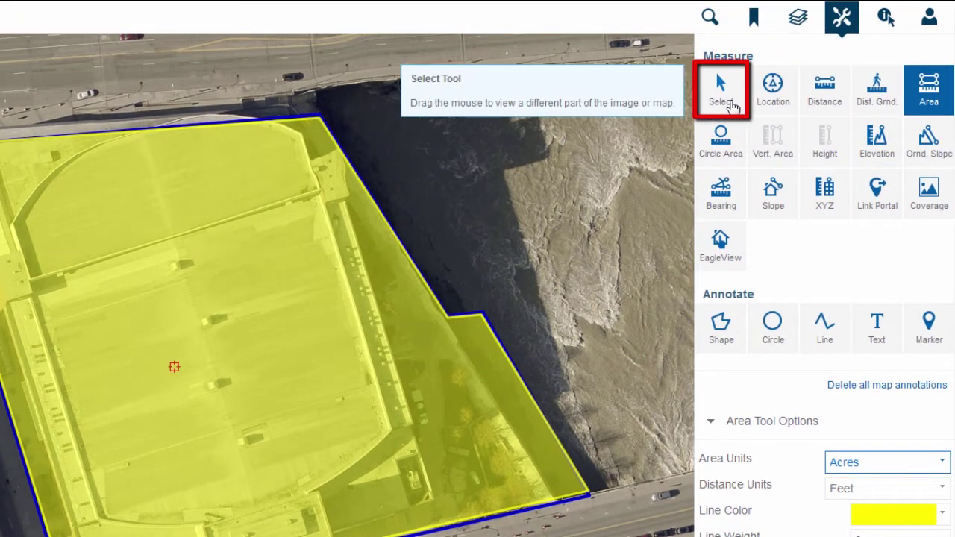
# Step: Edit the arena polygon to report Acres (3.66), then adjust the riverside corner and shift the shape slightly
pyautogui.click(733, 107)
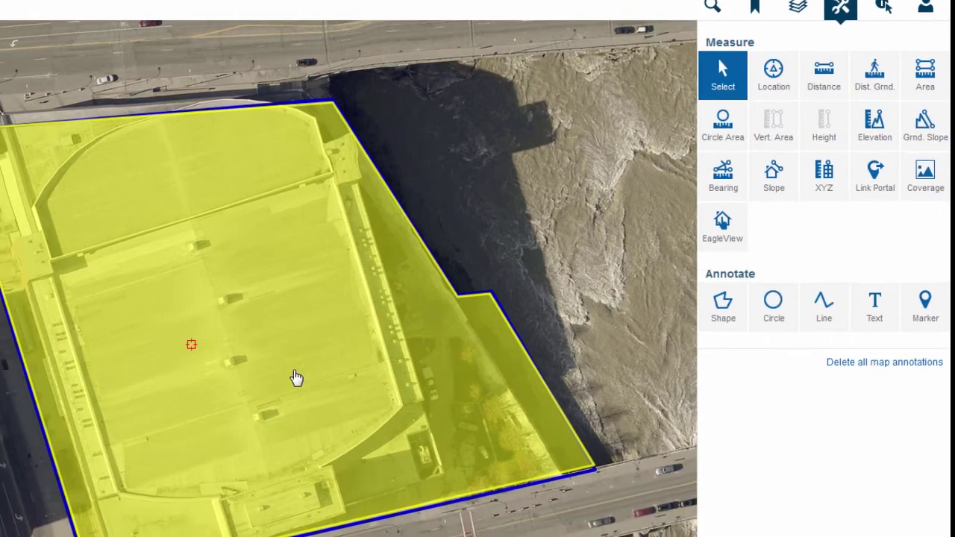
pyautogui.click(282, 401)
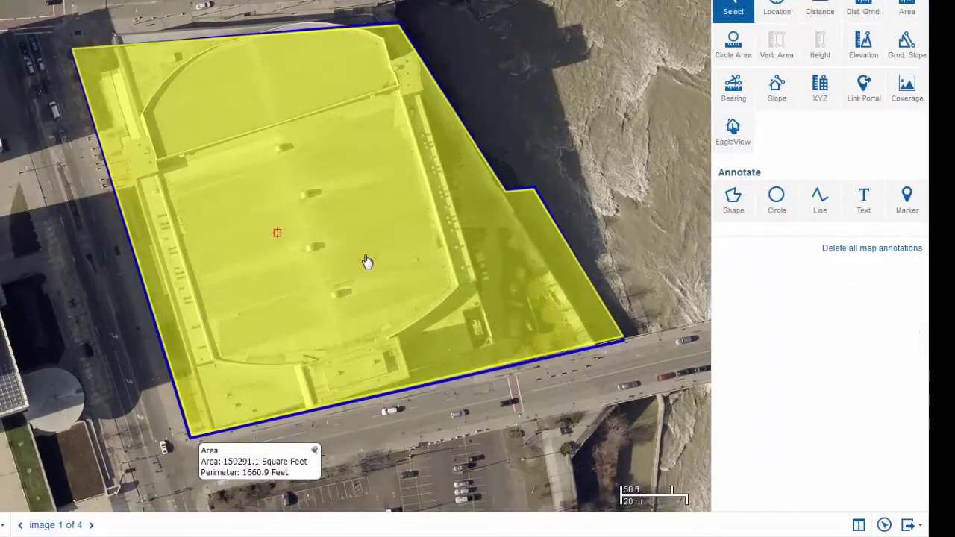
pyautogui.click(367, 261)
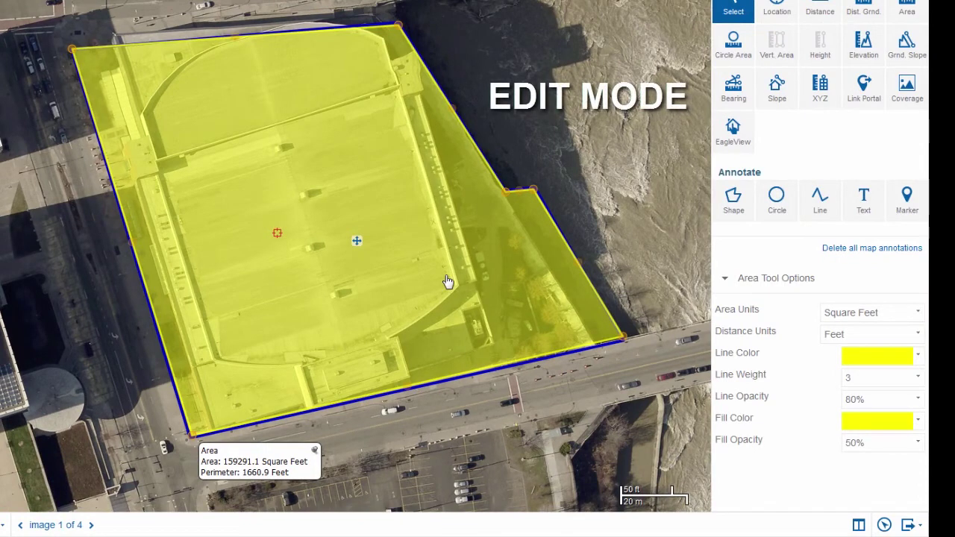
pyautogui.click(917, 313)
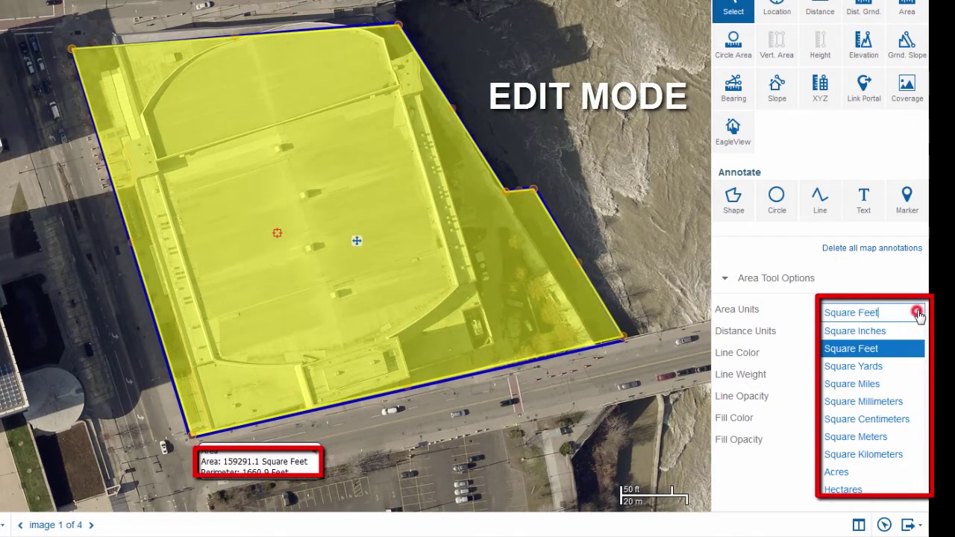
pyautogui.click(848, 472)
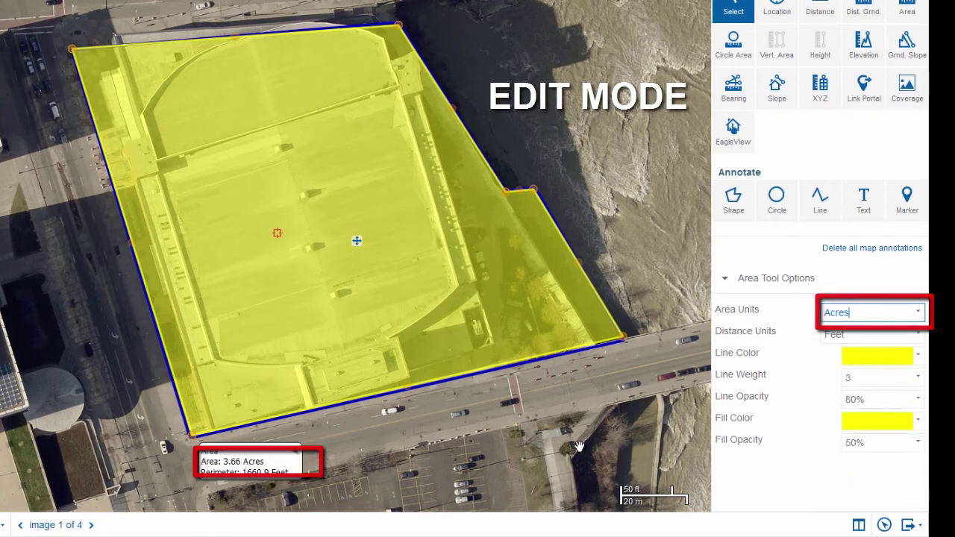
pyautogui.moveTo(532, 188)
pyautogui.mouseDown()
pyautogui.moveTo(564, 149)
pyautogui.moveTo(534, 188)
pyautogui.mouseUp()
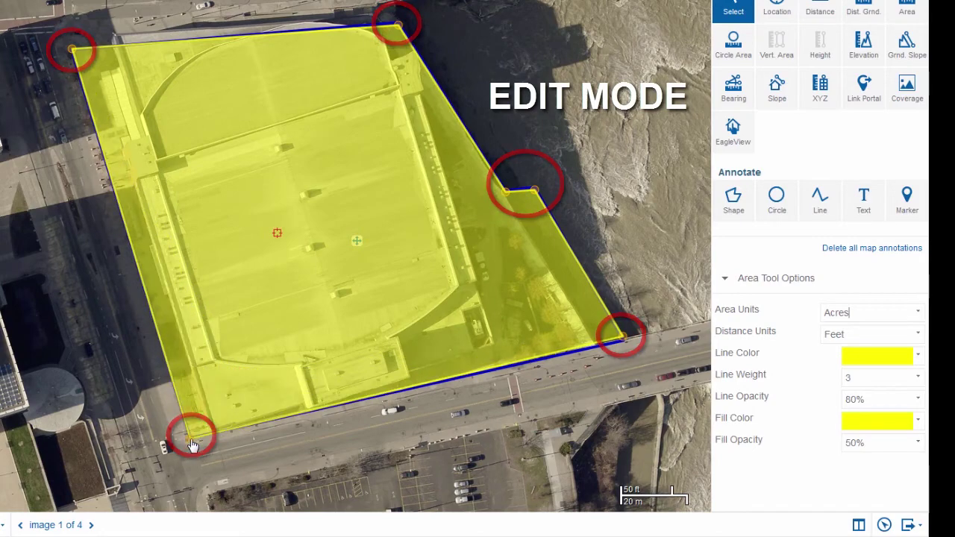
pyautogui.moveTo(355, 241)
pyautogui.mouseDown()
pyautogui.moveTo(436, 207)
pyautogui.moveTo(343, 222)
pyautogui.moveTo(350, 239)
pyautogui.mouseUp()
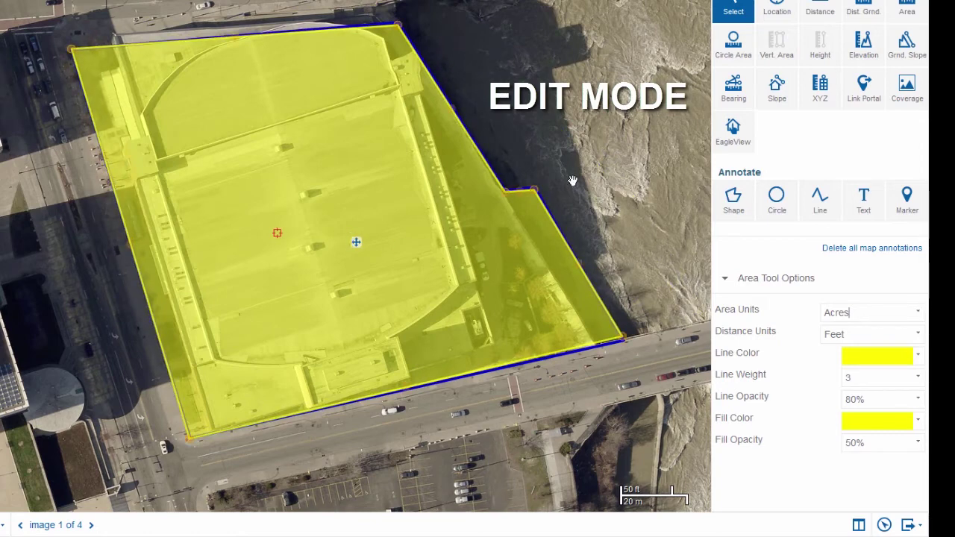
# Step: Leave polygon editing so the label settles at 3.69 Acres and a 1666.6-foot perimeter
pyautogui.click(607, 149)
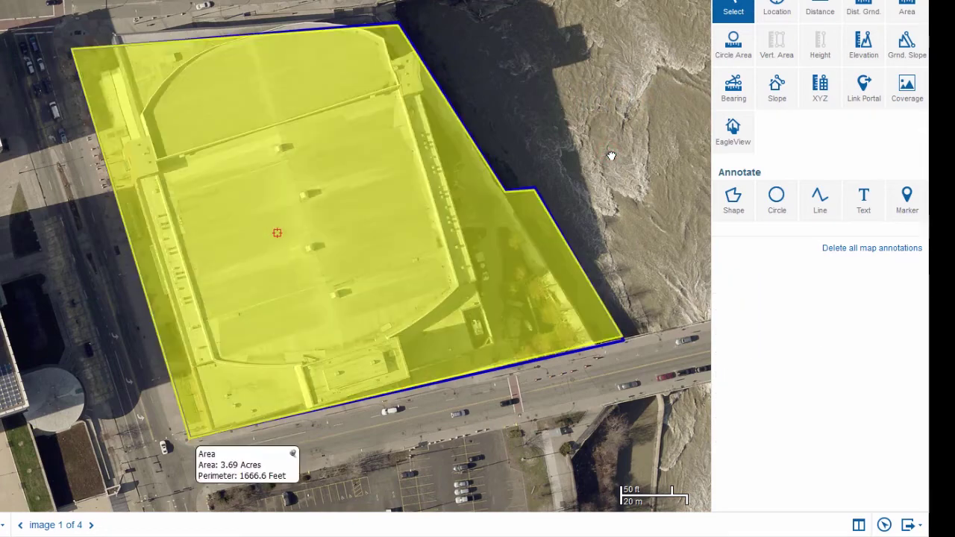
pyautogui.click(250, 466)
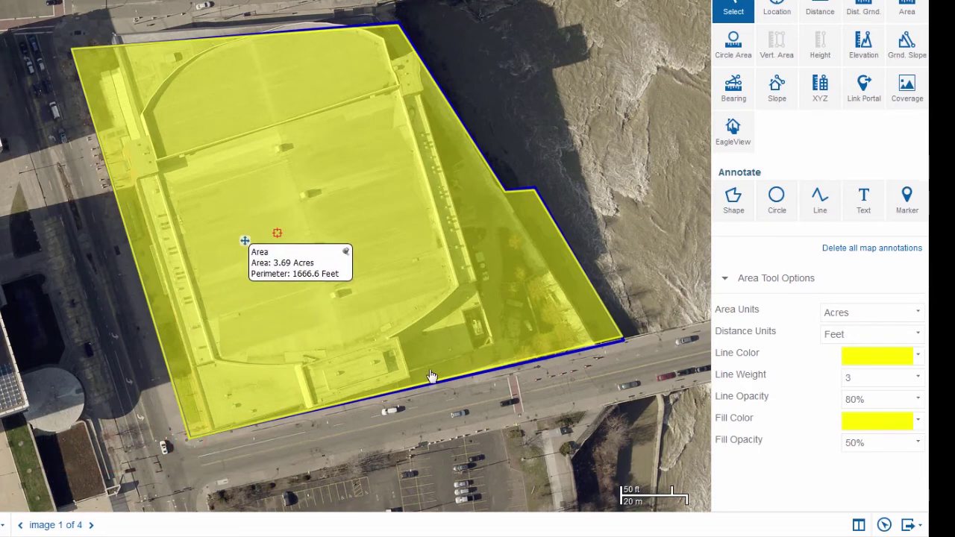
pyautogui.click(425, 424)
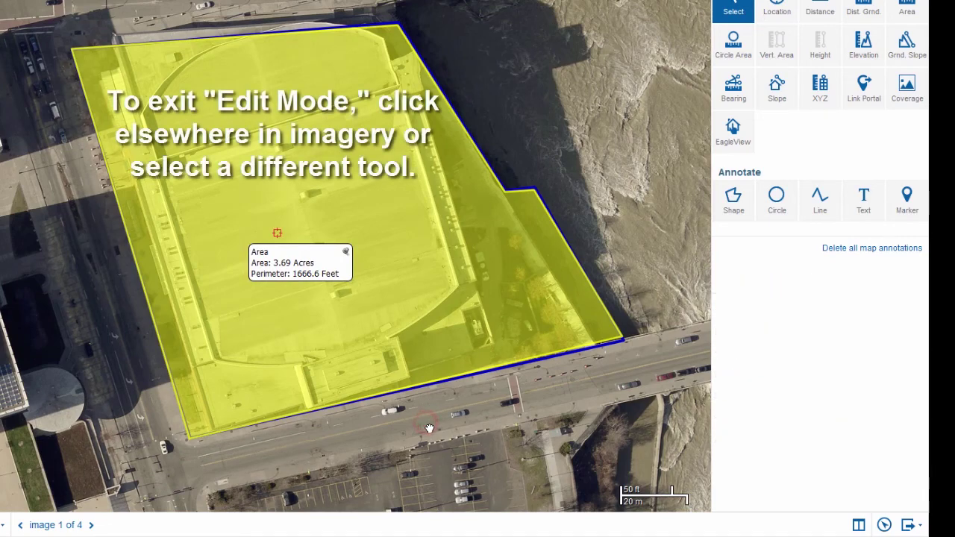